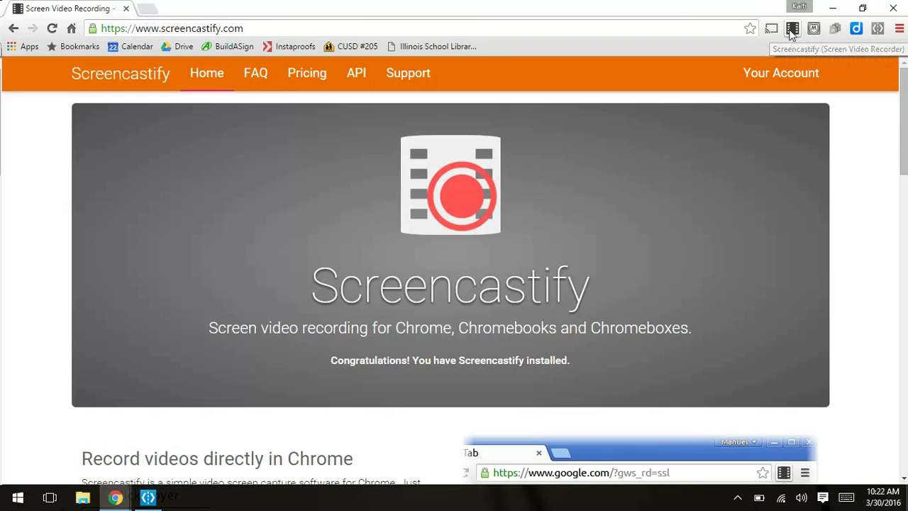
Start a recording of the current tab with microphone, tab audio and the embedded webcam enabled.
{"action": "left_click", "coordinate": [792, 31]}
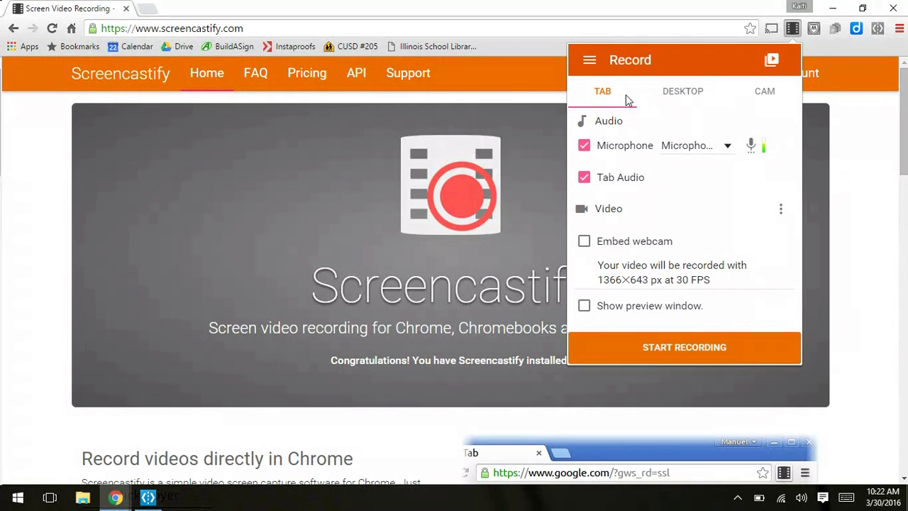
{"action": "left_click", "coordinate": [667, 98]}
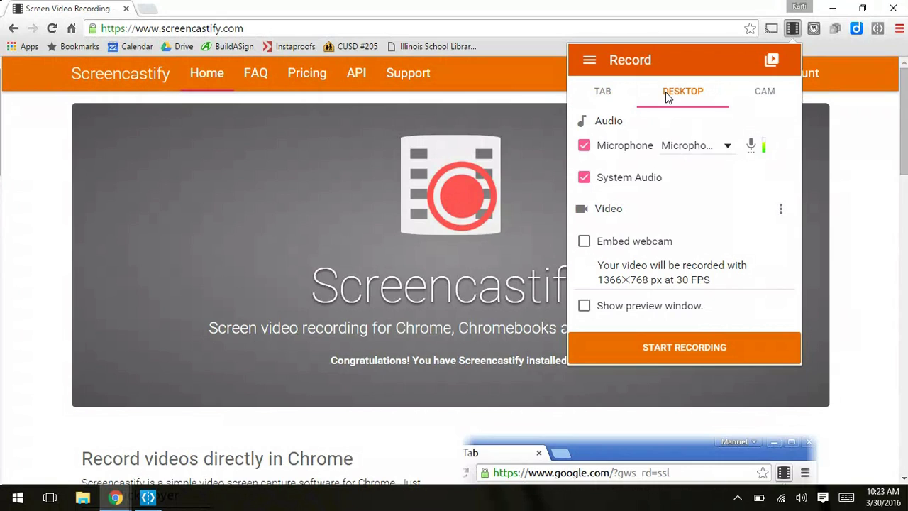
{"action": "left_click", "coordinate": [763, 92]}
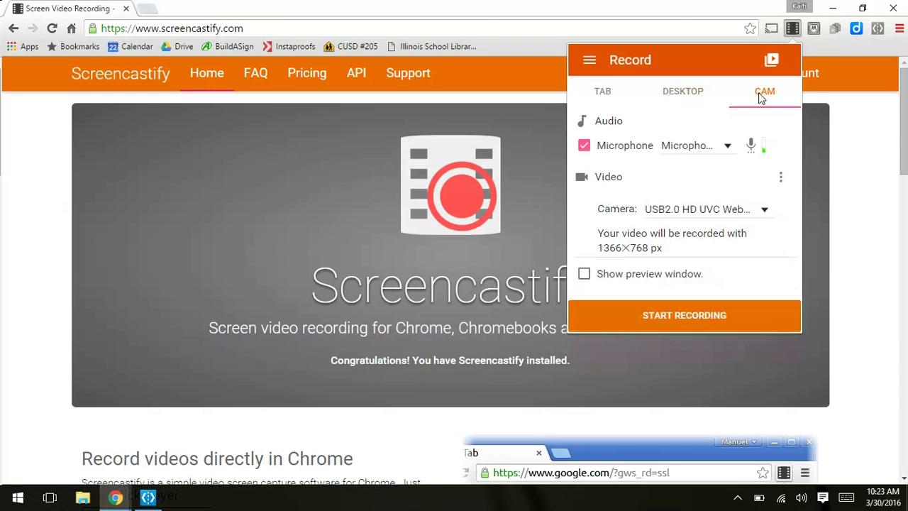
{"action": "left_click", "coordinate": [674, 94]}
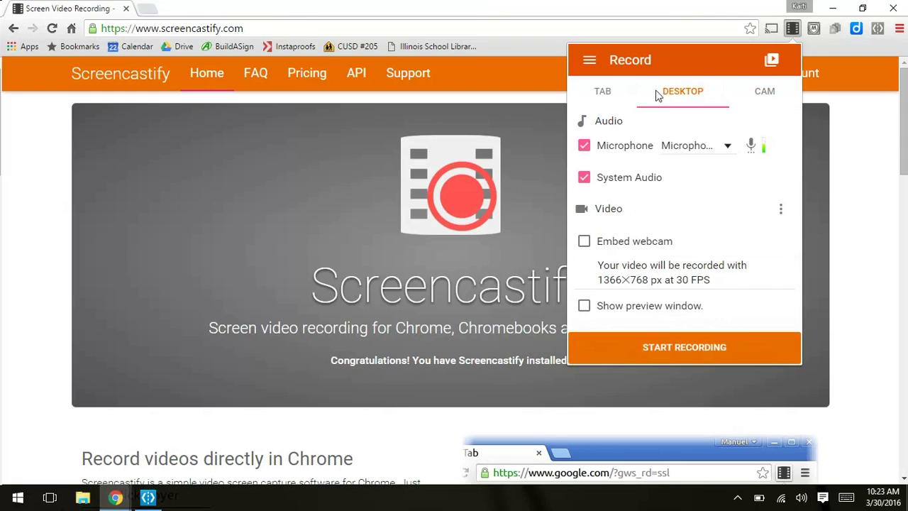
{"action": "left_click", "coordinate": [601, 93]}
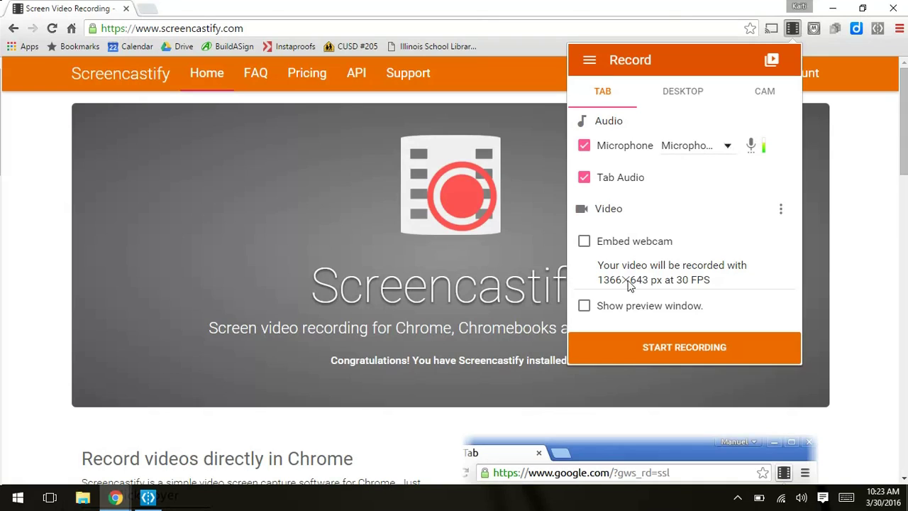
{"action": "left_click", "coordinate": [583, 243]}
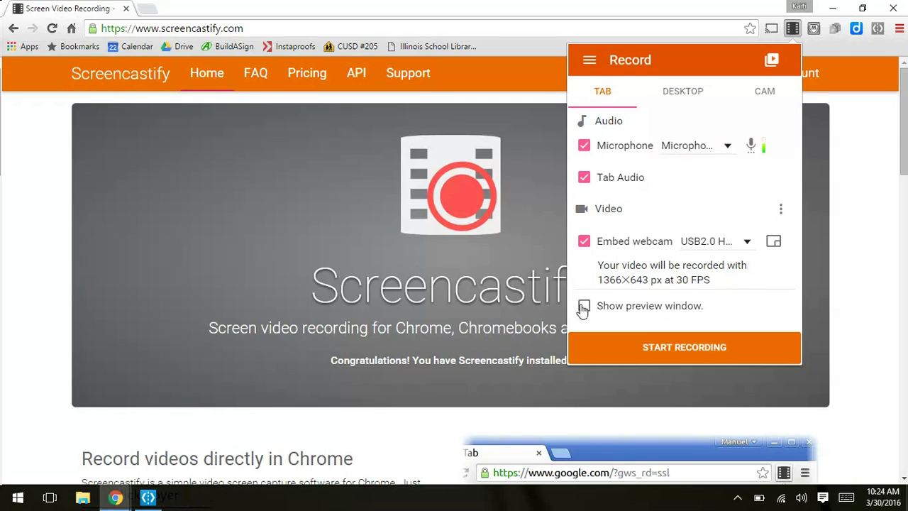
{"action": "left_click", "coordinate": [660, 348]}
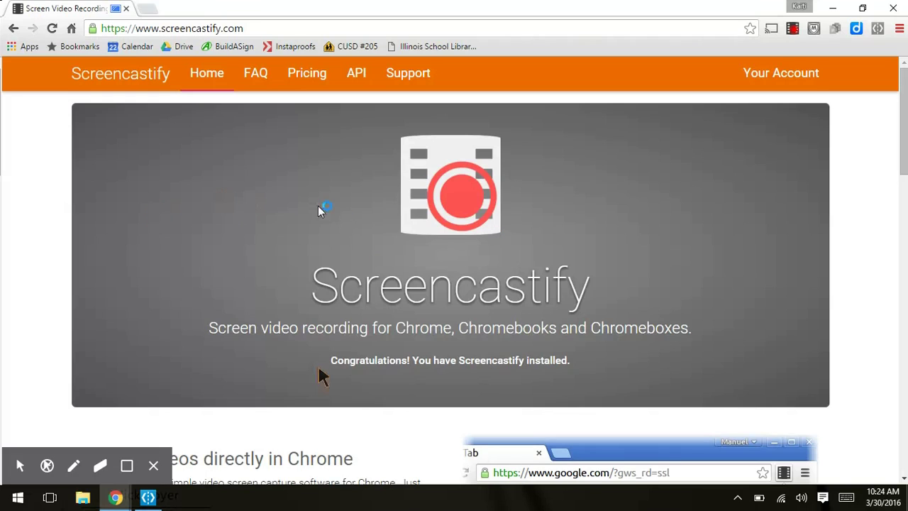
Underline the large Screencastify title and circle the Pricing link in red with the pen tool.
{"action": "left_click", "coordinate": [73, 466]}
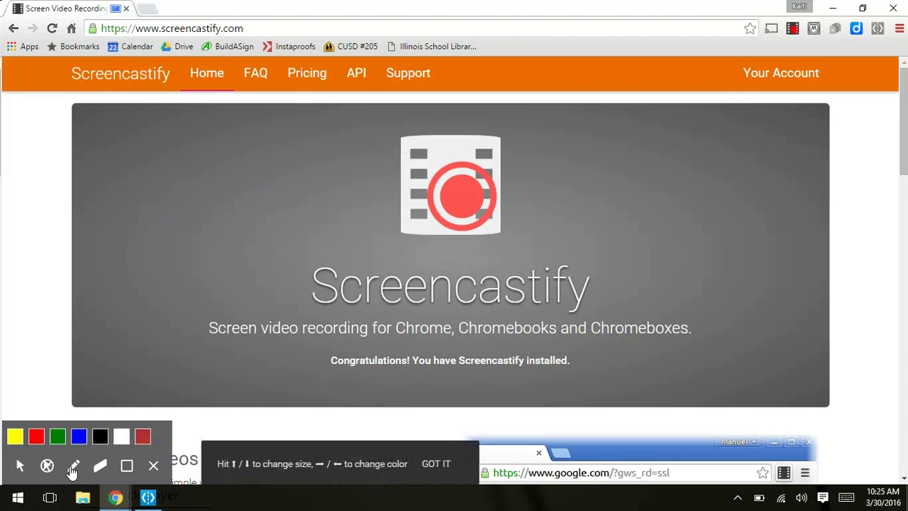
{"action": "left_click_drag", "start_coordinate": [312, 314], "coordinate": [577, 317]}
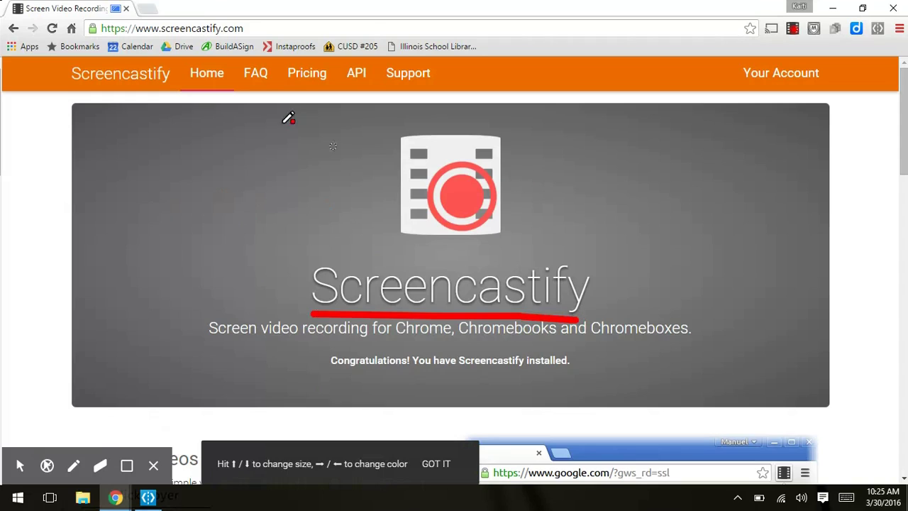
{"action": "left_click_drag", "start_coordinate": [289, 85], "coordinate": [302, 91]}
{"action": "mouse_move", "coordinate": [315, 61]}
{"action": "left_mouse_down"}
{"action": "mouse_move", "coordinate": [291, 91]}
{"action": "mouse_move", "coordinate": [270, 80]}
{"action": "left_mouse_up"}
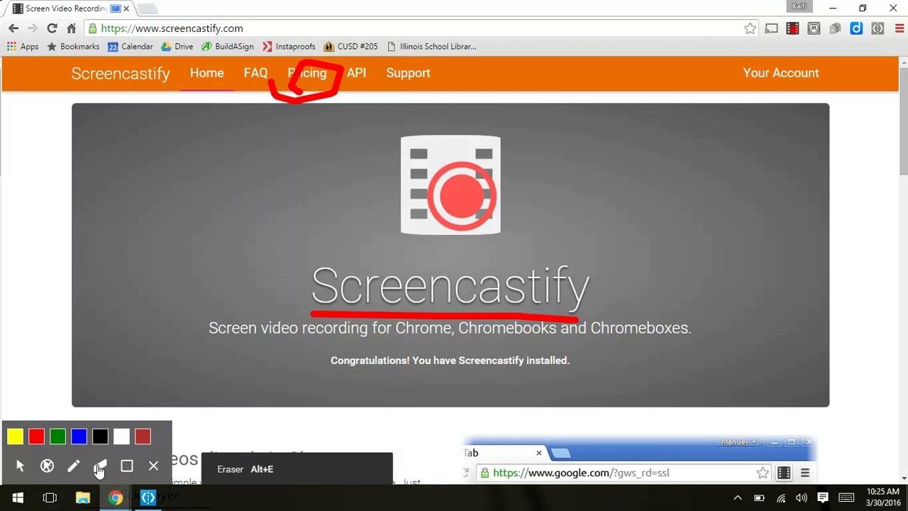
Wipe the pen drawings off the page and return to the mouse cursor.
{"action": "left_click", "coordinate": [126, 466]}
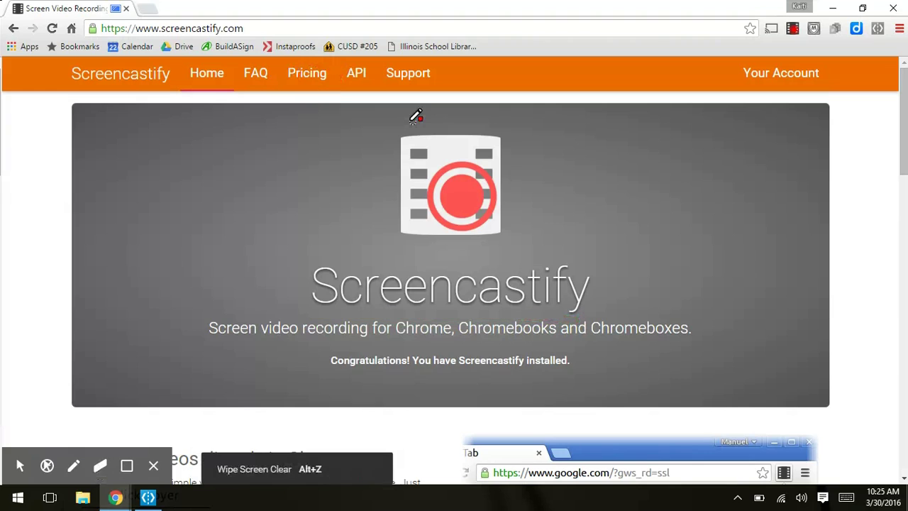
{"action": "left_click", "coordinate": [17, 467]}
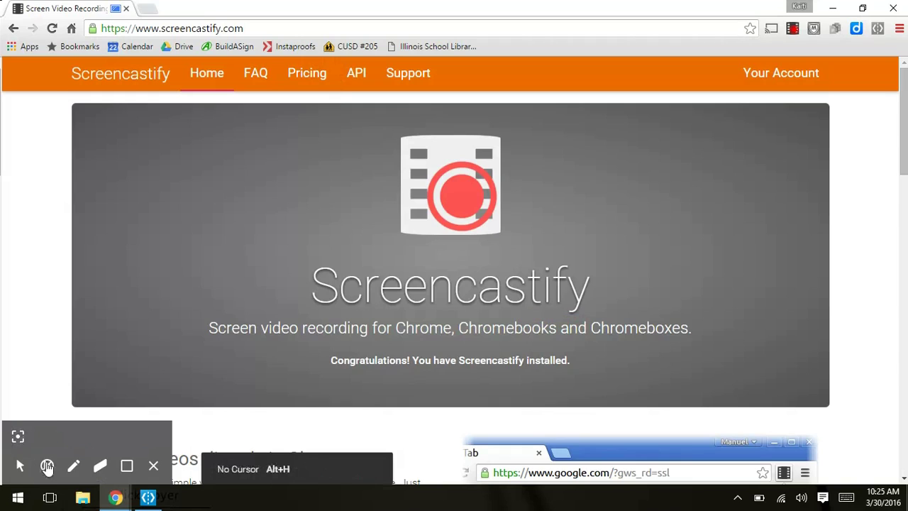
{"action": "left_click", "coordinate": [47, 467]}
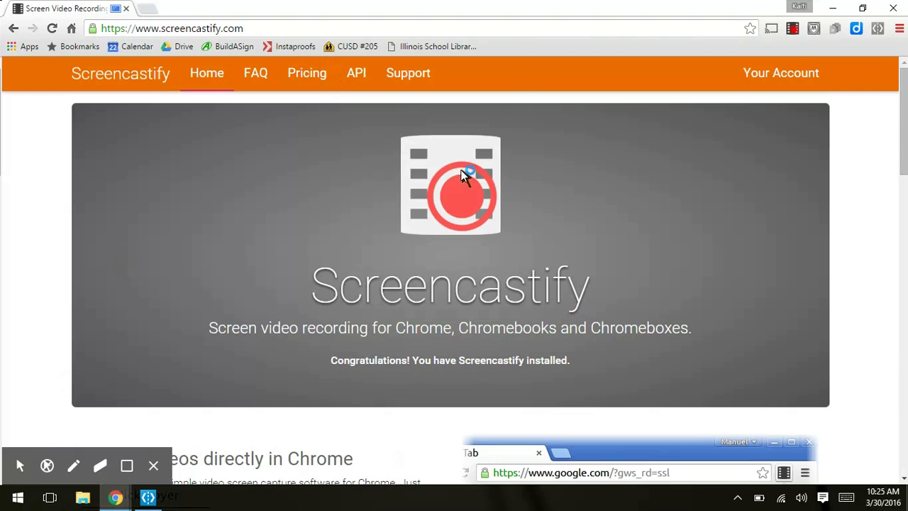
Stop the tab recording and pause the playback of the finished screencast.
{"action": "left_click", "coordinate": [793, 30]}
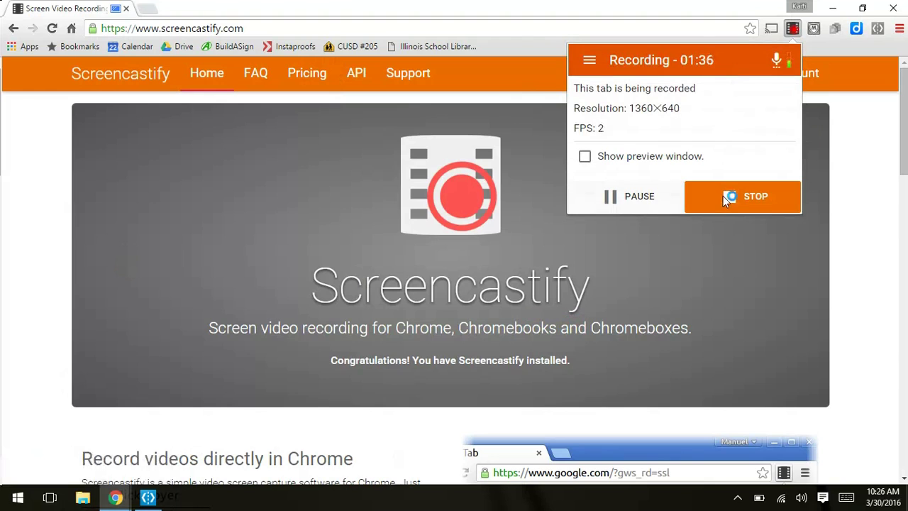
{"action": "left_click", "coordinate": [723, 198]}
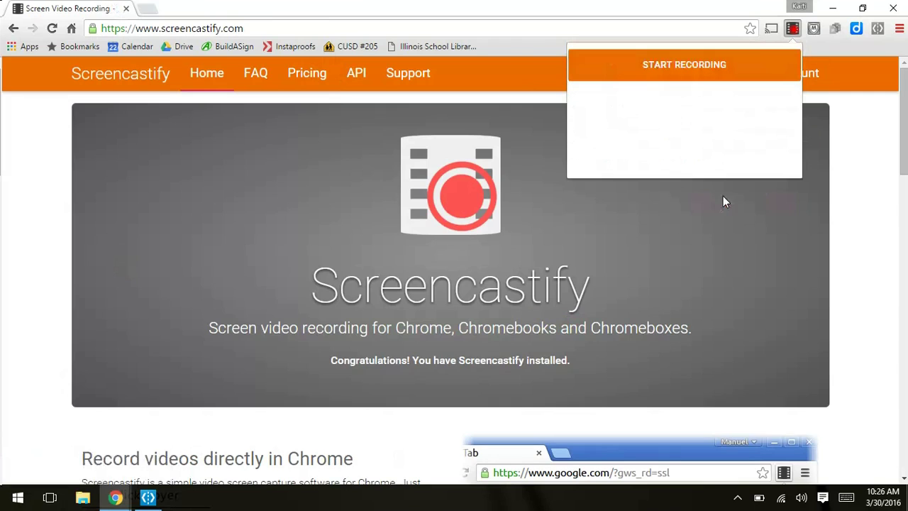
{"action": "left_click", "coordinate": [379, 145]}
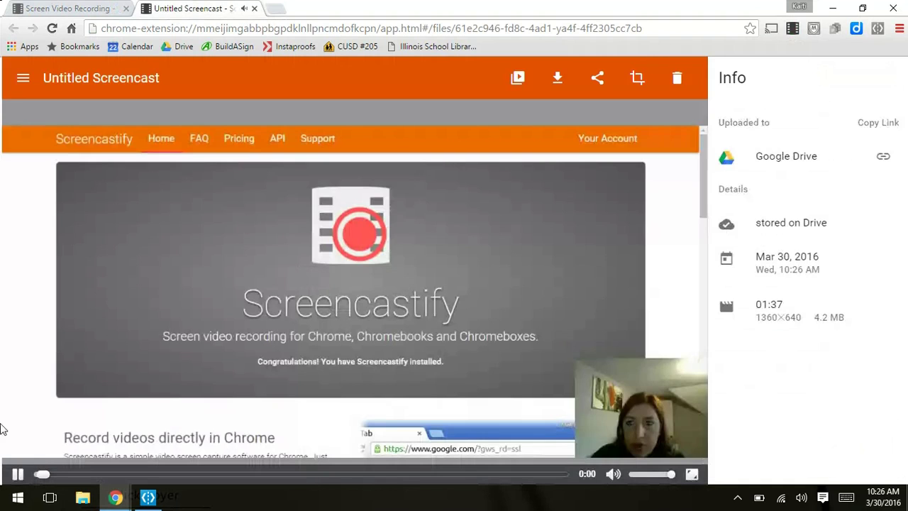
{"action": "left_click", "coordinate": [18, 474]}
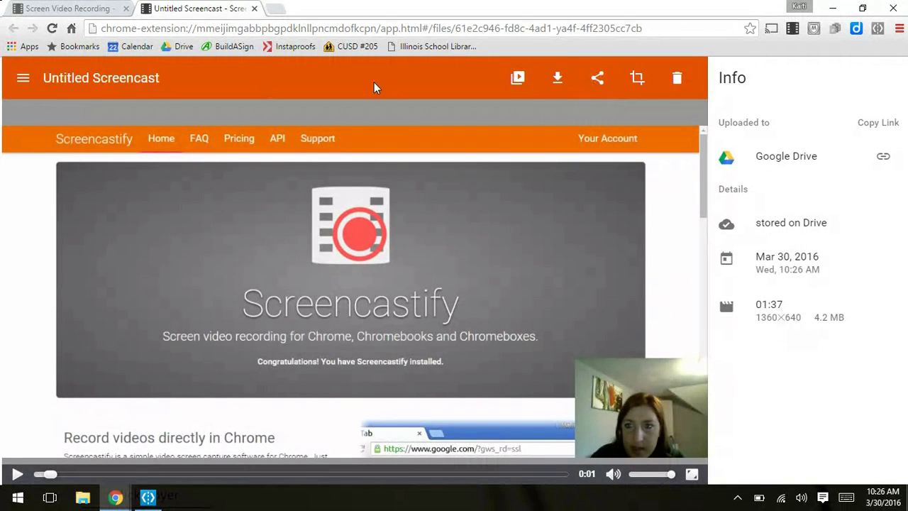
Rename the recording as "screencast test".
{"action": "left_click", "coordinate": [61, 80]}
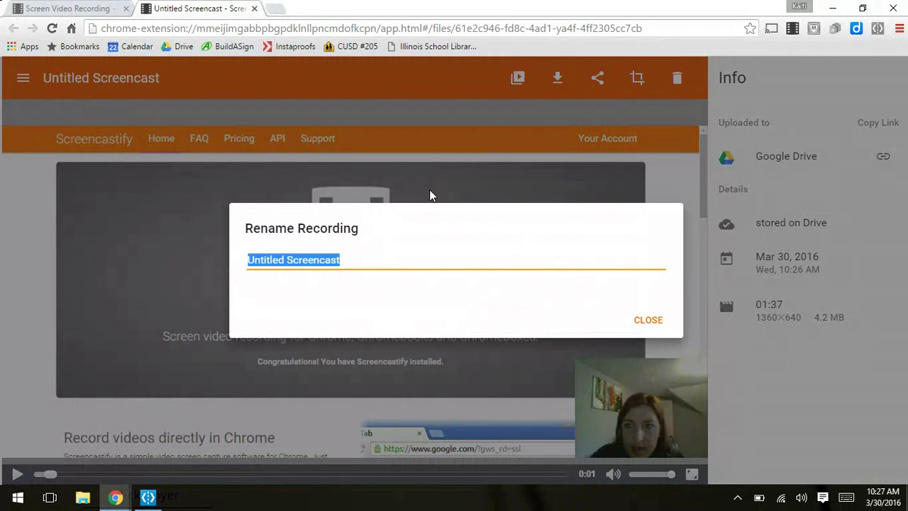
{"action": "type", "text": "screencast test"}
{"action": "key", "text": "Return"}
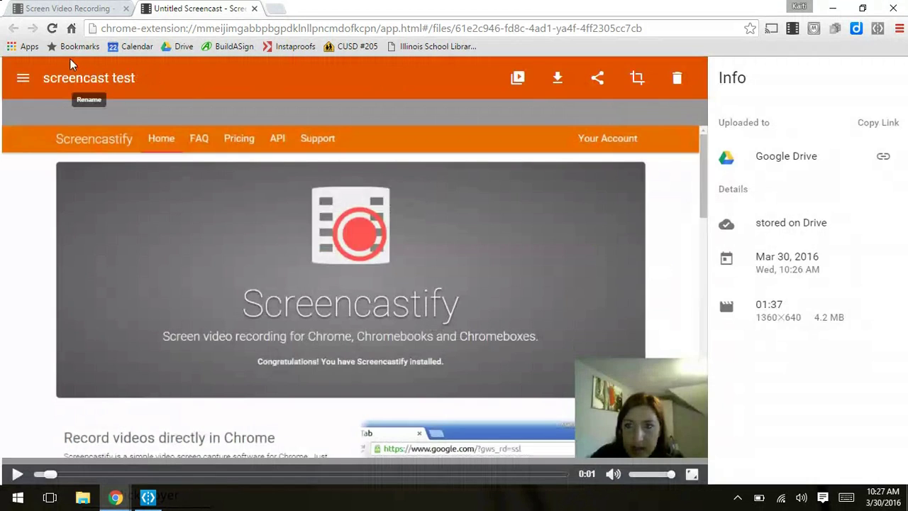
Share the recording on YouTube as Unlisted, generate its shareable link and close the sharing dialog.
{"action": "left_click", "coordinate": [597, 78]}
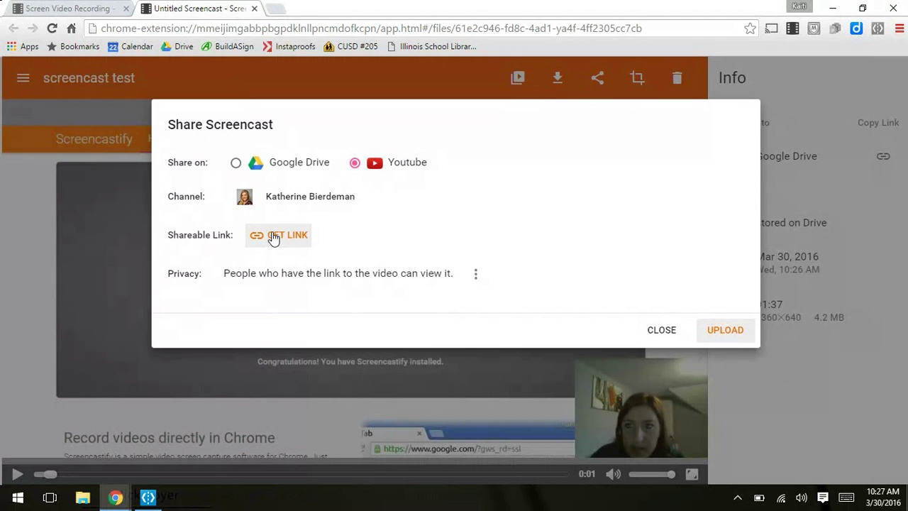
{"action": "left_click", "coordinate": [476, 276]}
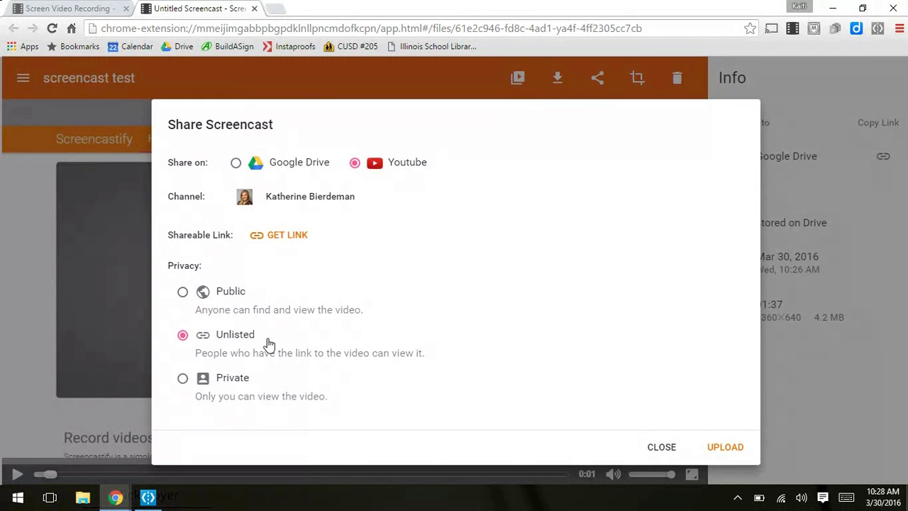
{"action": "left_click", "coordinate": [282, 242]}
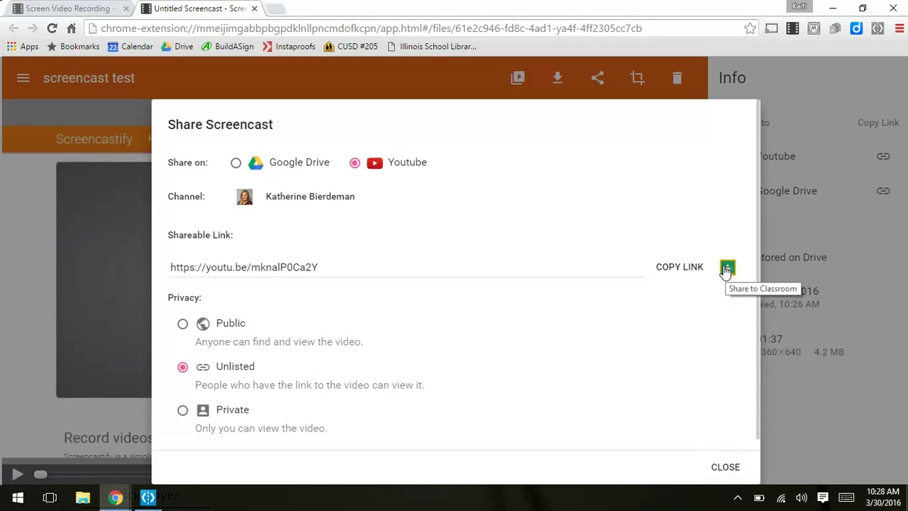
{"action": "left_click", "coordinate": [725, 466]}
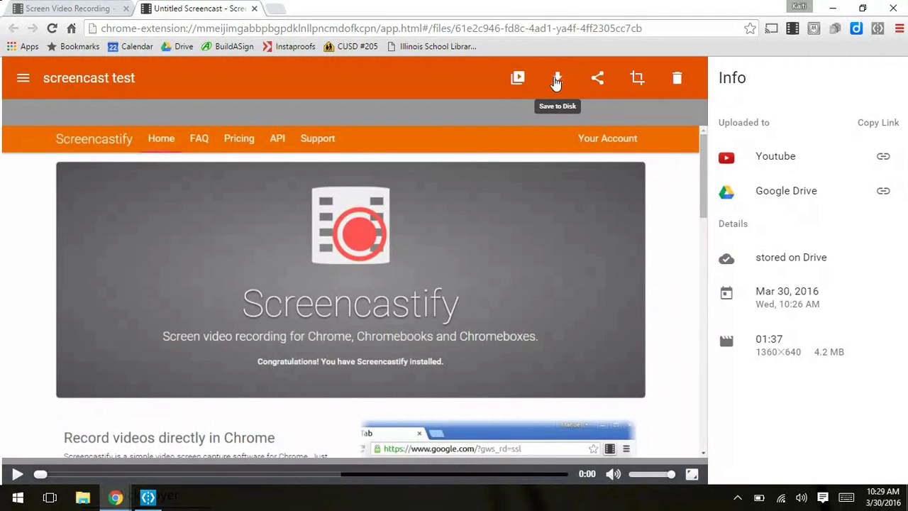
Open the overview of all saved recordings and look at the extension's navigation entries.
{"action": "left_click", "coordinate": [518, 79]}
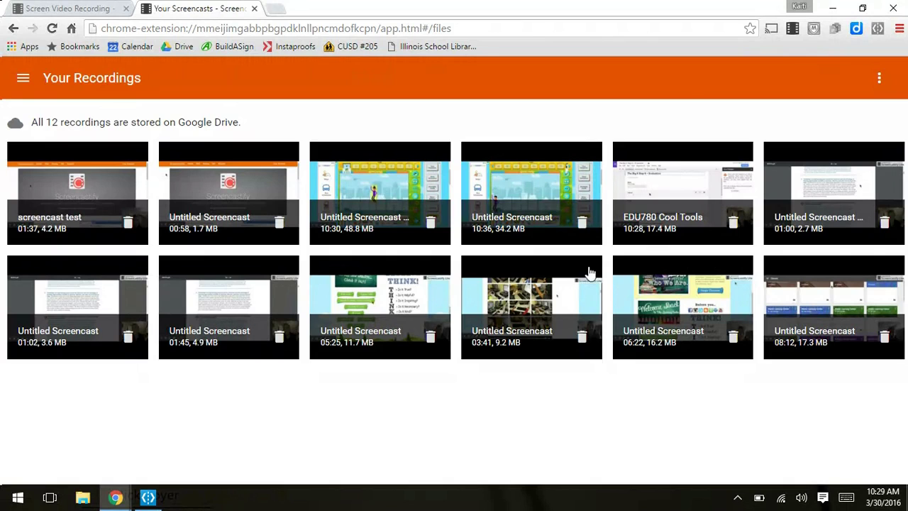
{"action": "left_click", "coordinate": [24, 80]}
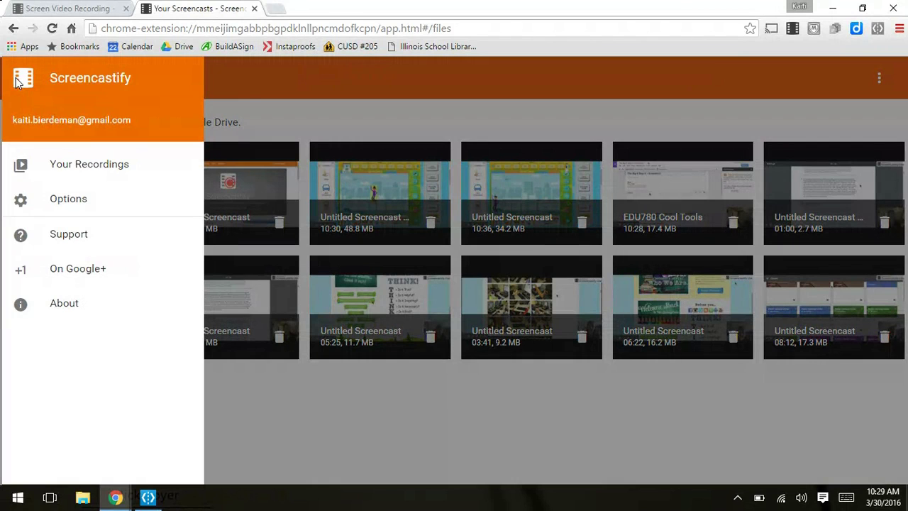
{"action": "left_click", "coordinate": [282, 93]}
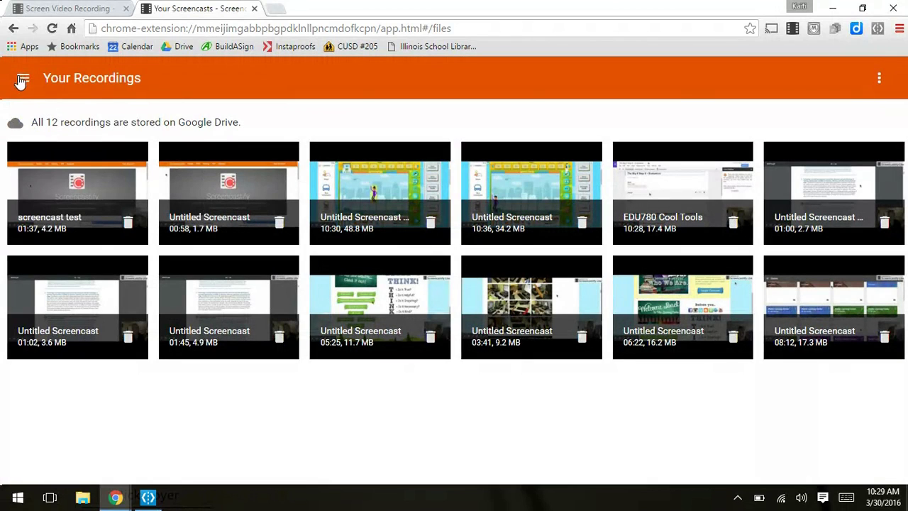
Open the Screencastify options and examine the storage, notification, shortcut, automation, audio and privacy settings.
{"action": "left_click", "coordinate": [22, 81]}
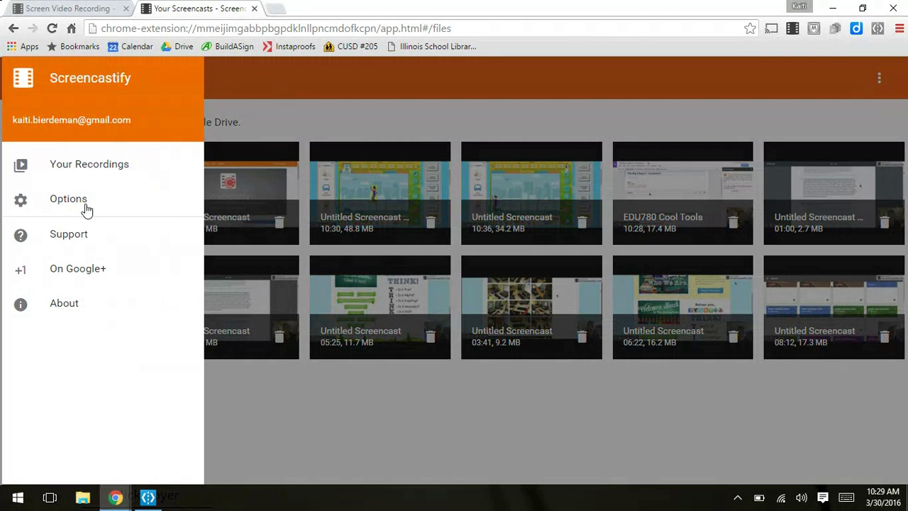
{"action": "left_click", "coordinate": [63, 201]}
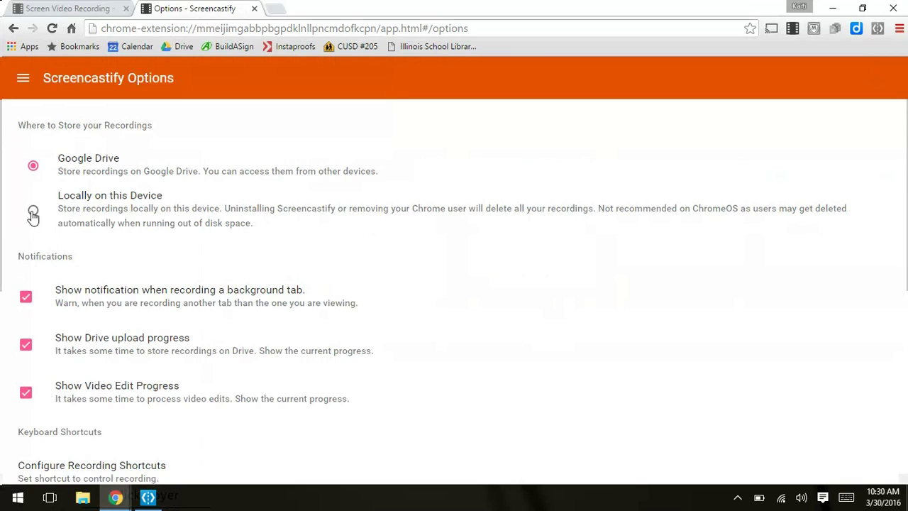
{"action": "scroll", "coordinate": [61, 318], "scroll_direction": "down", "scroll_amount": 1}
{"action": "scroll", "coordinate": [61, 324], "scroll_direction": "down", "scroll_amount": 3}
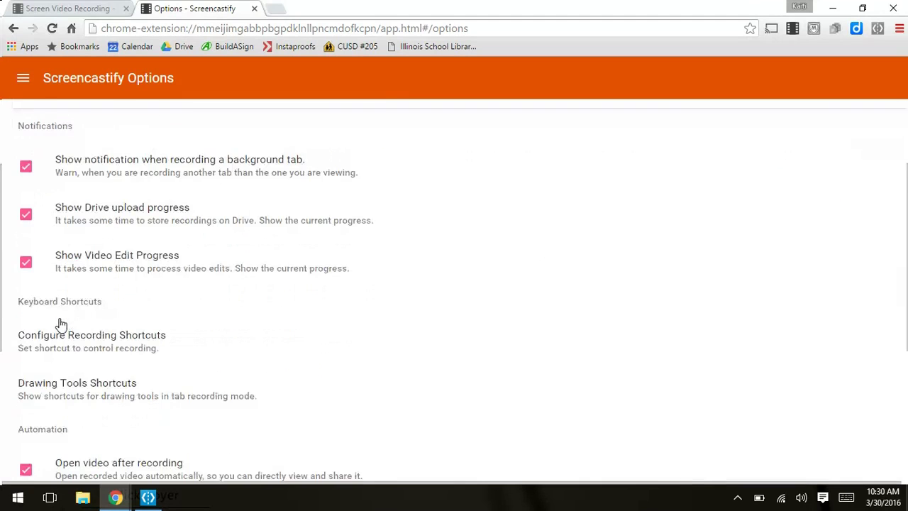
{"action": "scroll", "coordinate": [61, 324], "scroll_direction": "down", "scroll_amount": 2}
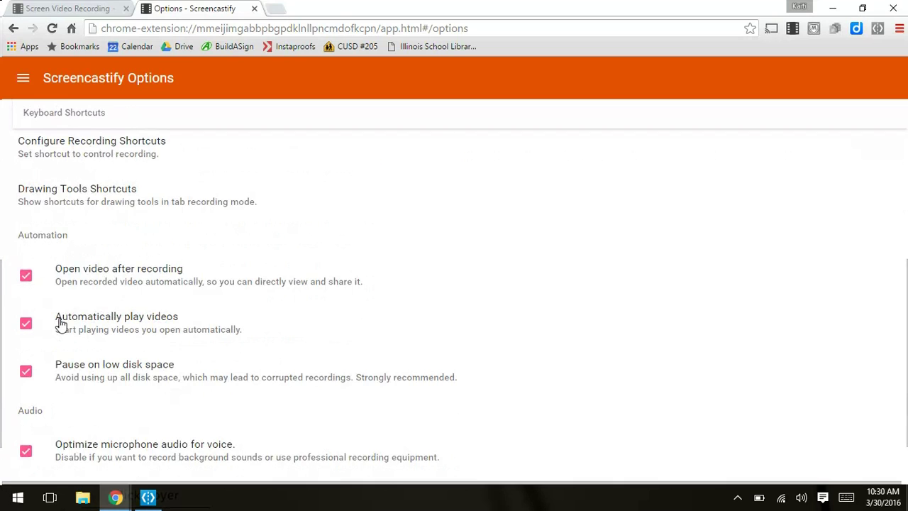
{"action": "scroll", "coordinate": [61, 324], "scroll_direction": "down", "scroll_amount": 1}
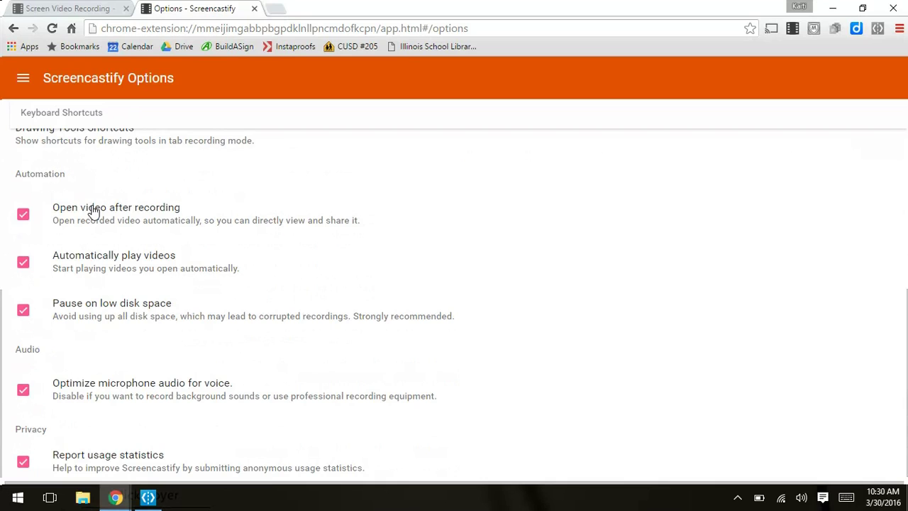
{"action": "scroll", "coordinate": [93, 212], "scroll_direction": "down", "scroll_amount": 1}
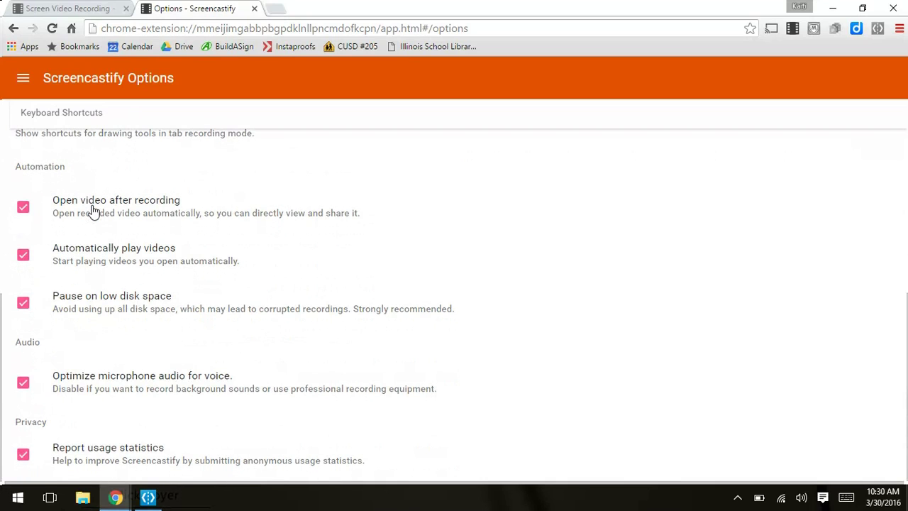
{"action": "scroll", "coordinate": [93, 213], "scroll_direction": "up", "scroll_amount": 5}
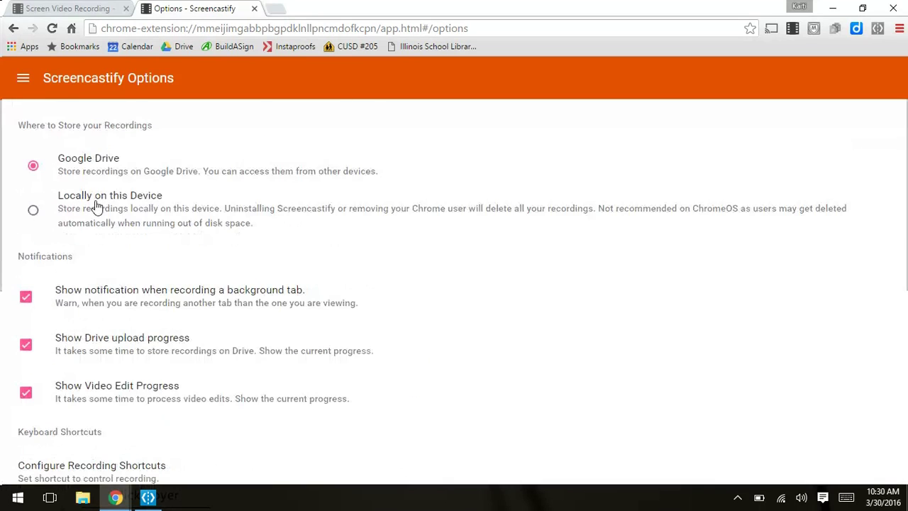
{"action": "left_click", "coordinate": [22, 78]}
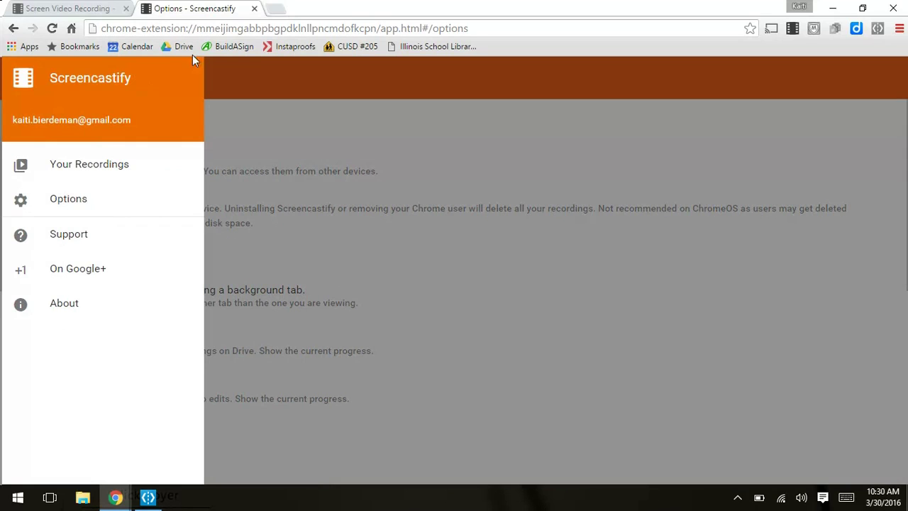
{"action": "left_click", "coordinate": [255, 66]}
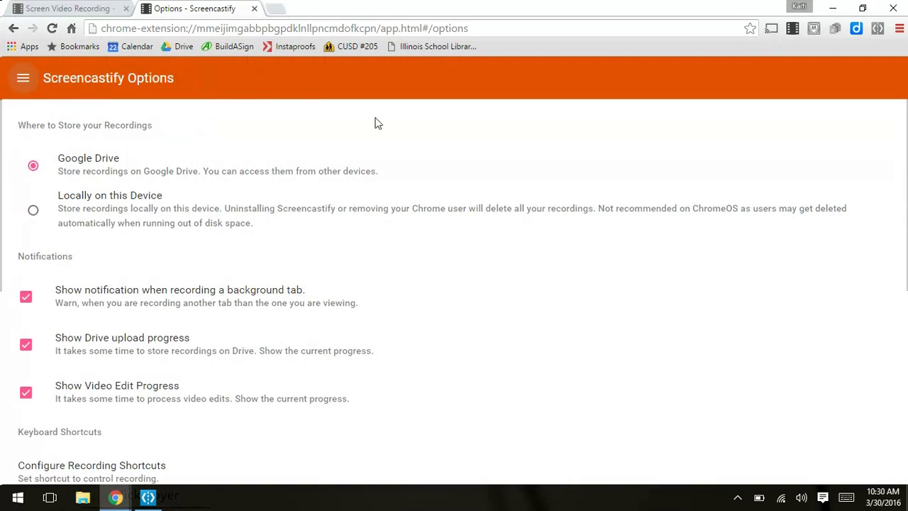